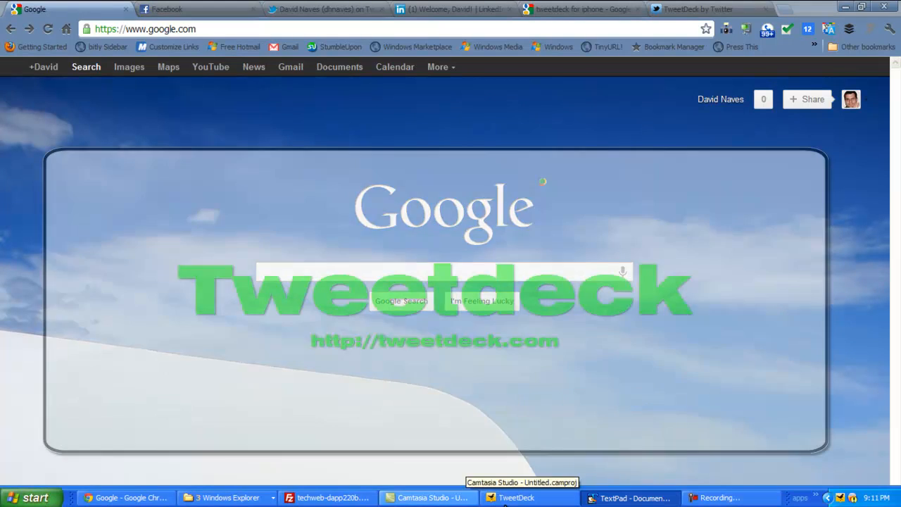
# Bring the TweetDeck desktop app forward from the taskbar to view its feed columns.
pyautogui.click(516, 498)
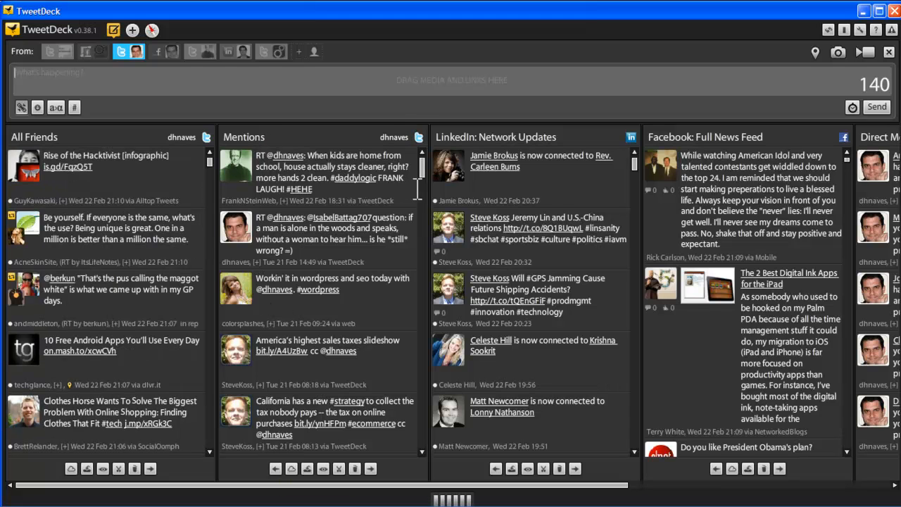
pyautogui.moveTo(422, 169)
pyautogui.mouseDown()
pyautogui.moveTo(421, 207)
pyautogui.moveTo(416, 167)
pyautogui.mouseUp()
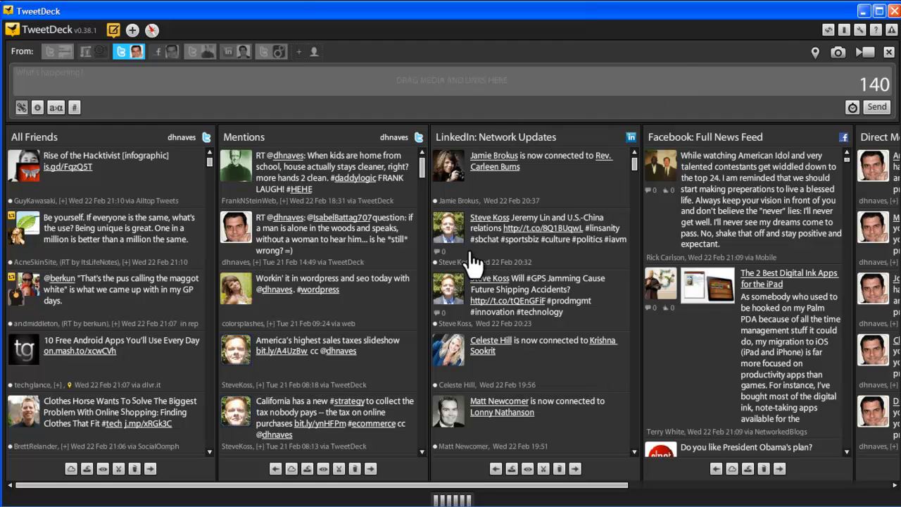
pyautogui.scroll(-5, 527, 338)
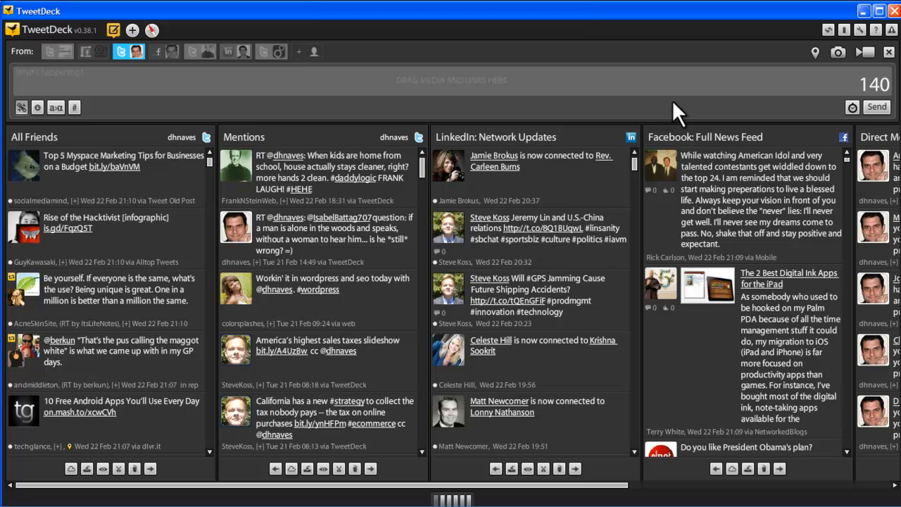
pyautogui.scroll(-3, 740, 340)
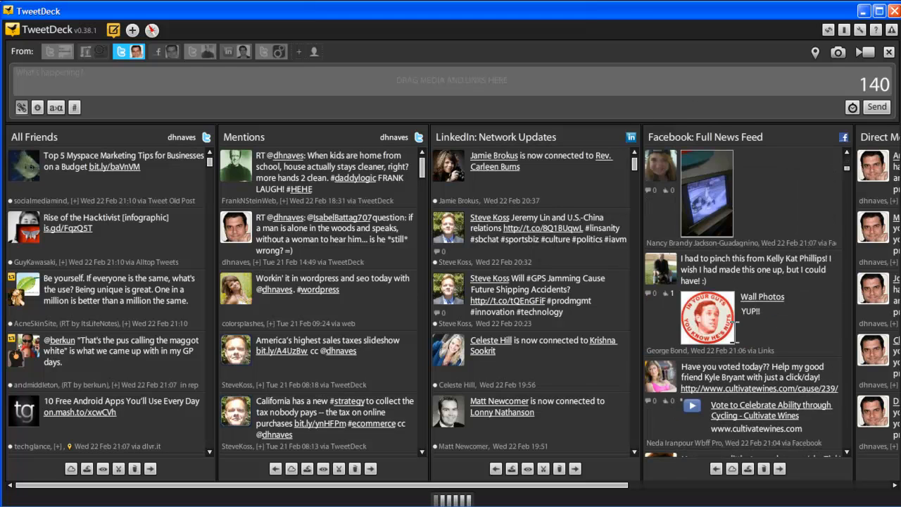
pyautogui.scroll(3, 732, 324)
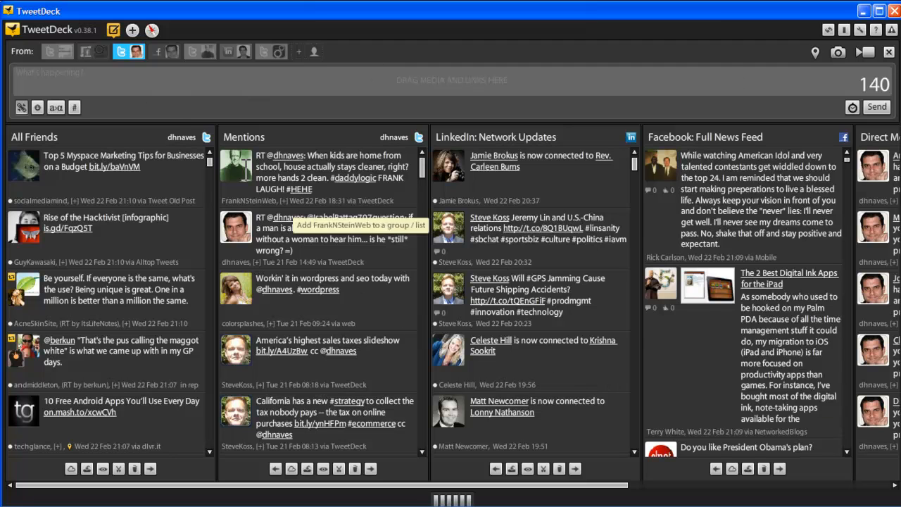
# Draft the update "Showing the peeps how to use Tweetdeck..." and add the Facebook account to it.
pyautogui.click(83, 87)
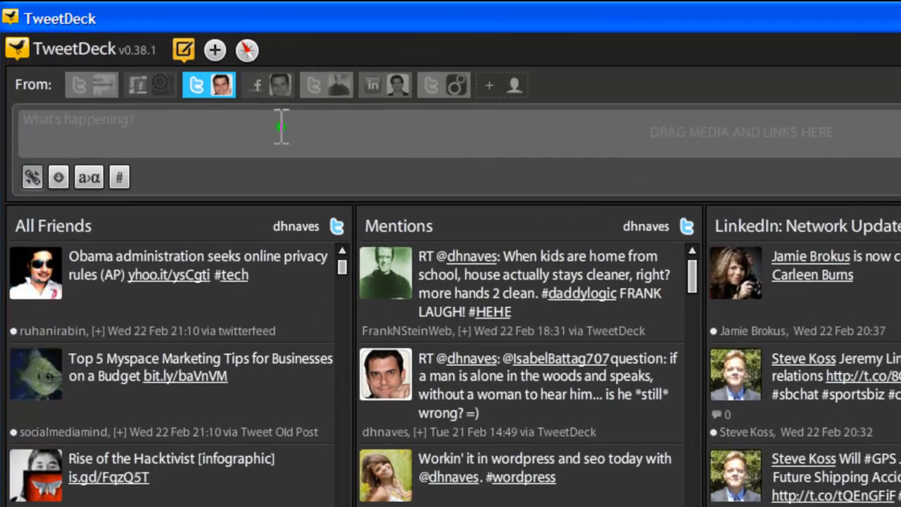
pyautogui.click(281, 127)
pyautogui.write('Shjow')
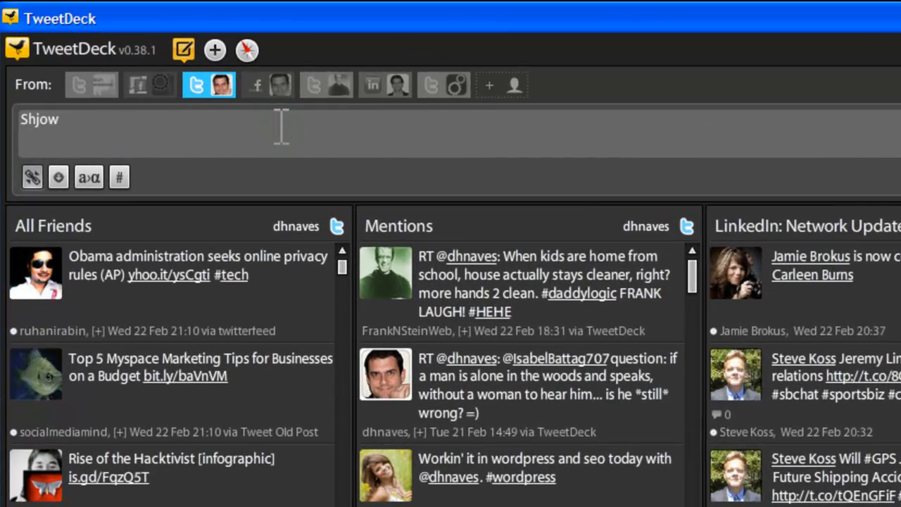
pyautogui.press('BackSpace')
pyautogui.press('BackSpace')
pyautogui.press('BackSpace')
pyautogui.write('ow')
pyautogui.write('ing the ')
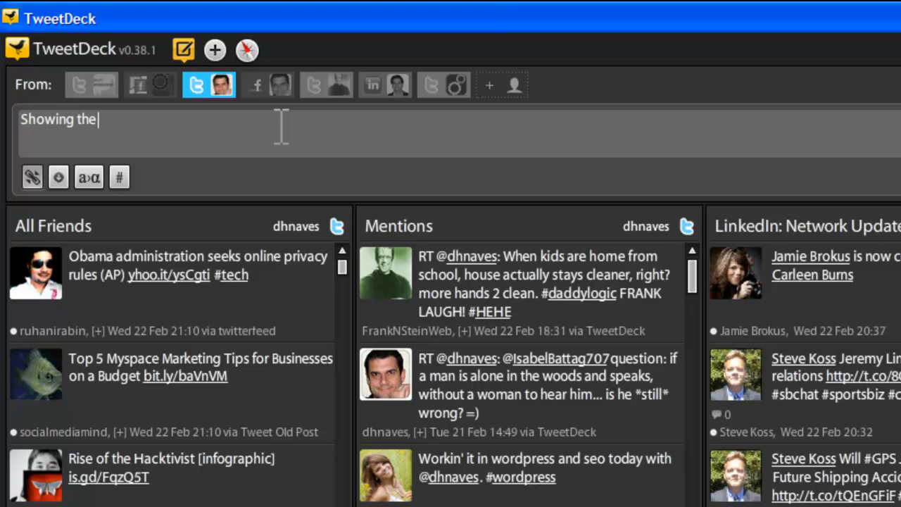
pyautogui.write('peeps how')
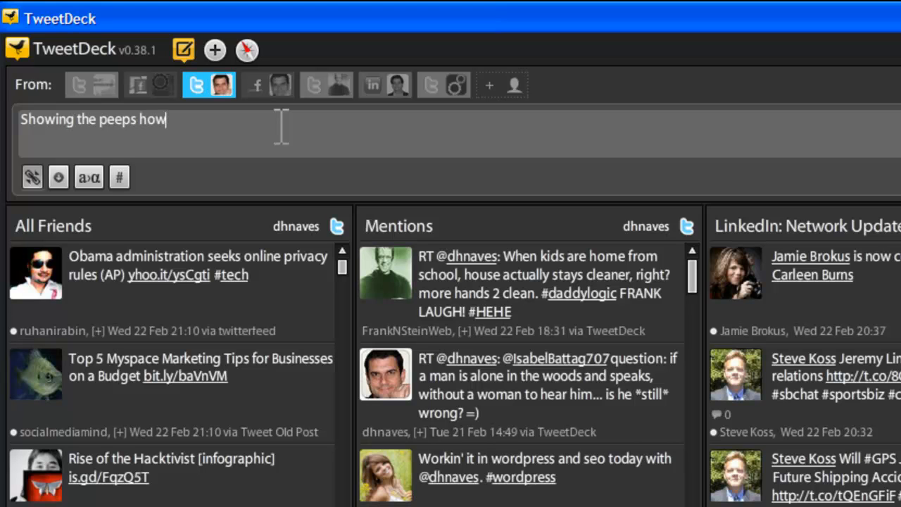
pyautogui.write(' to use')
pyautogui.write(' Tweetdeck')
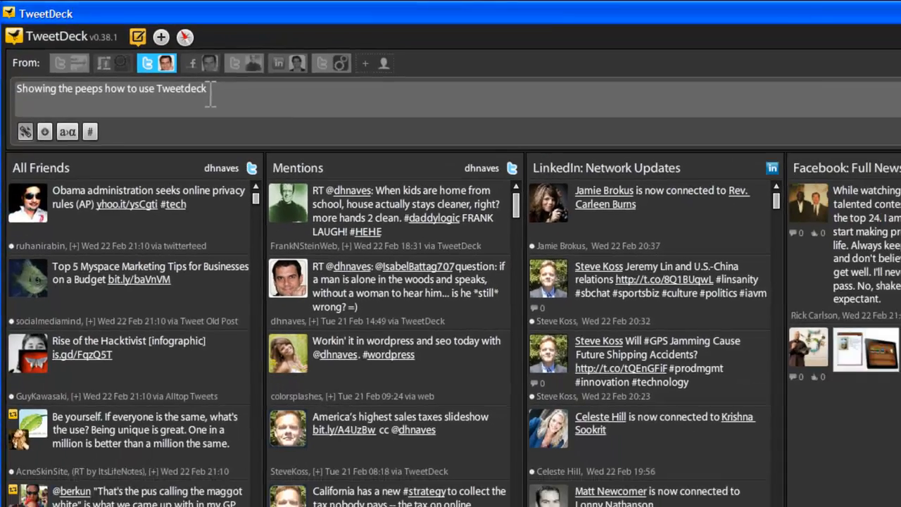
pyautogui.write('...')
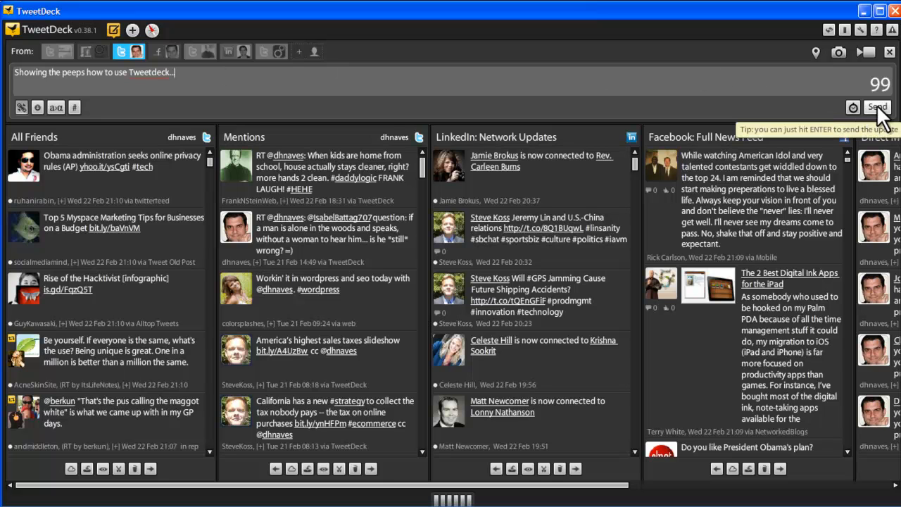
pyautogui.click(164, 51)
# Add the LinkedIn account so the update posts to Twitter, Facebook and LinkedIn.
pyautogui.click(235, 52)
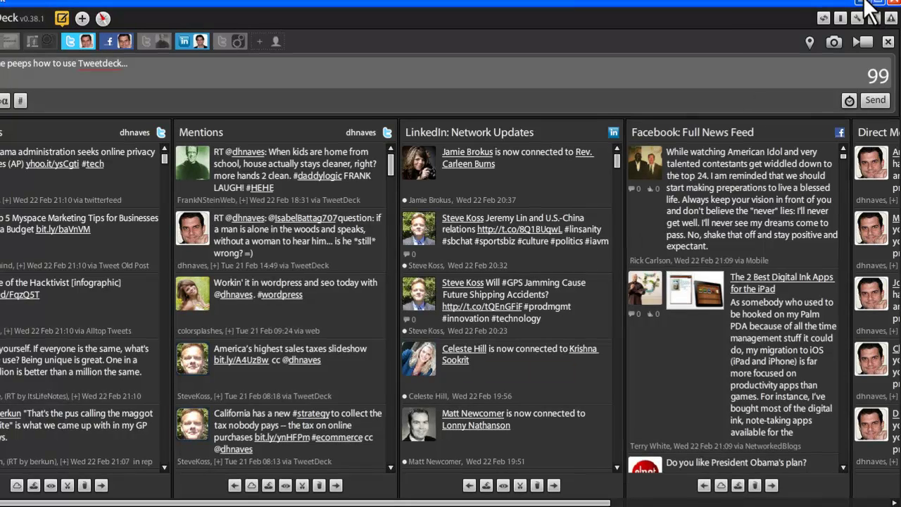
# Minimize the desktop app and switch to the TweetDeck by Twitter page in Chrome.
pyautogui.click(870, 9)
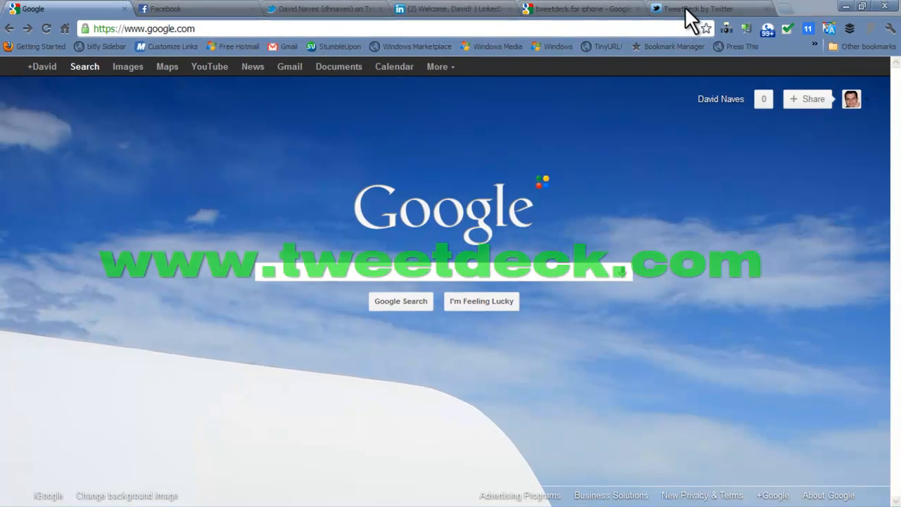
pyautogui.click(694, 18)
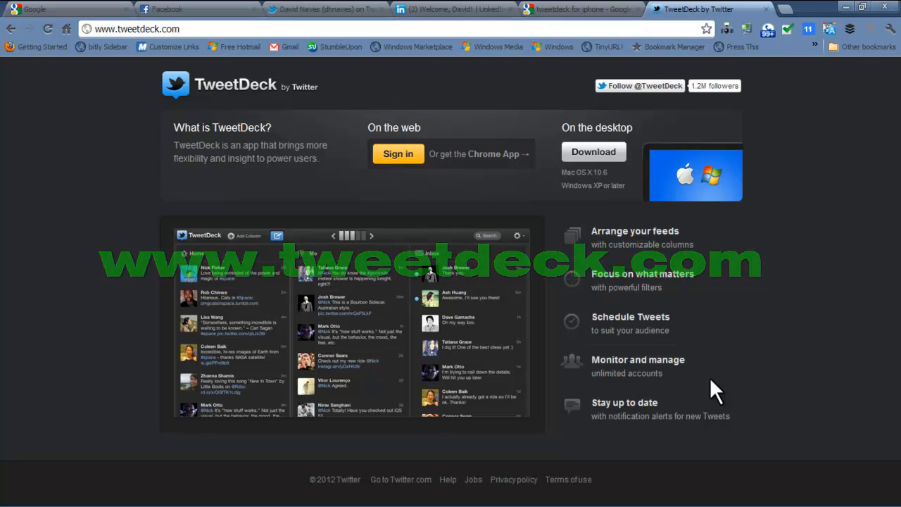
# Launch the TweetDeck Chrome app from the new-tab Apps page.
pyautogui.click(785, 9)
pyautogui.click(153, 281)
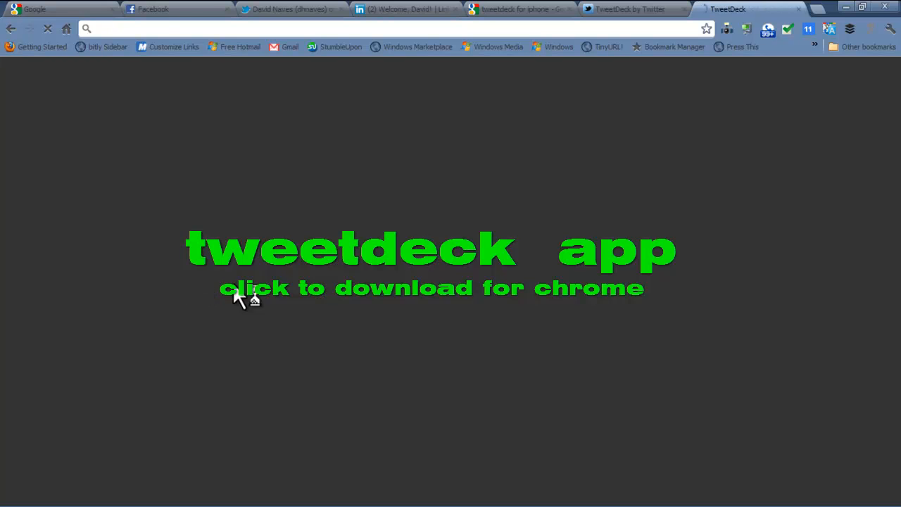